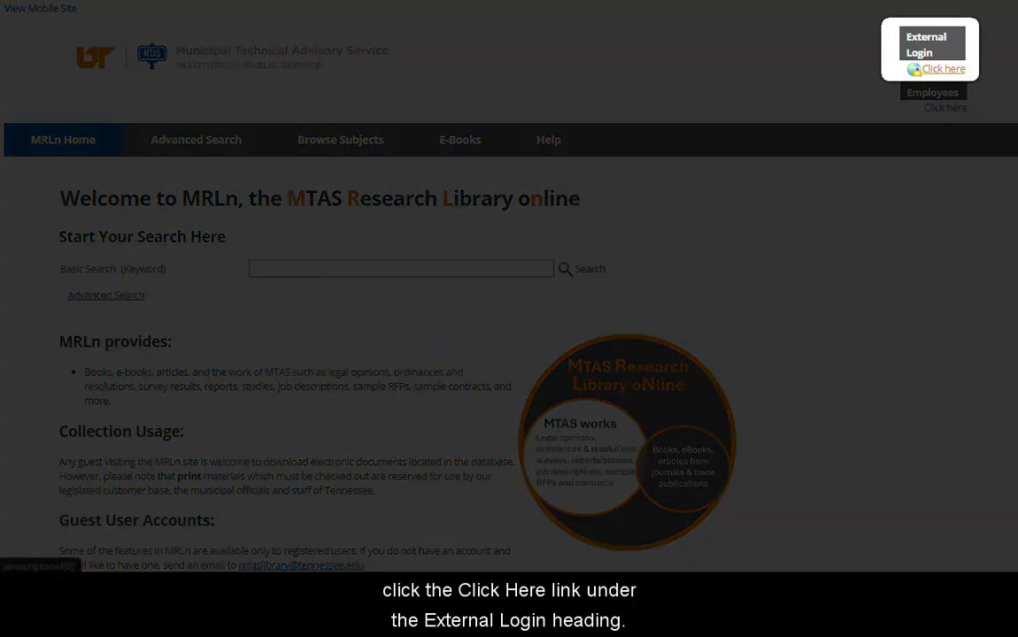
Sign in to the library through the External Login form with the credentials filled in there.
left_click(938, 69)
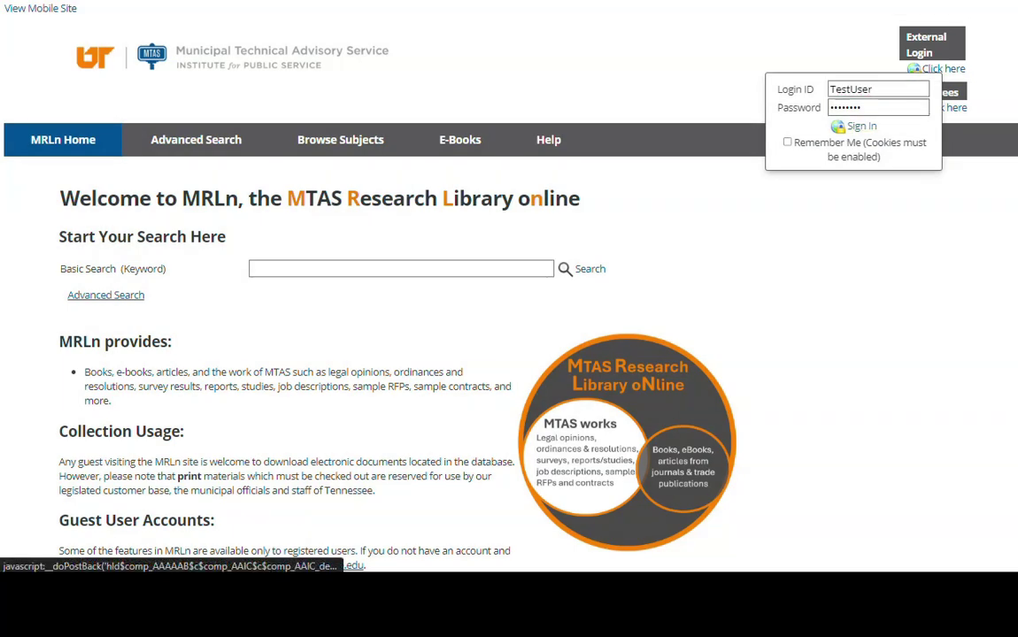
left_click(857, 125)
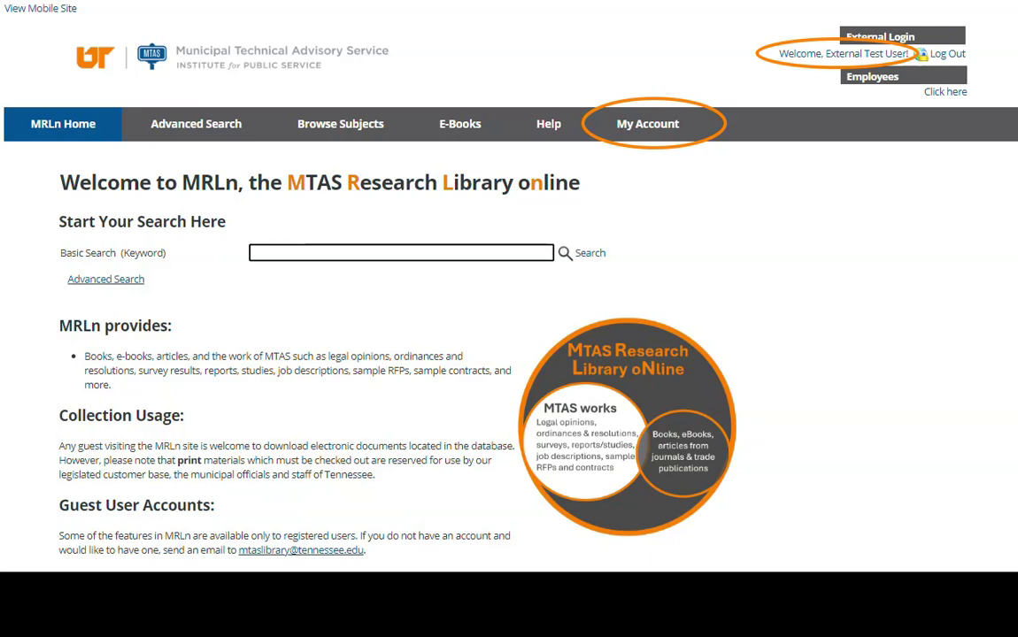
Open the account page and view the available saved searches and lists without choosing one.
left_click(647, 124)
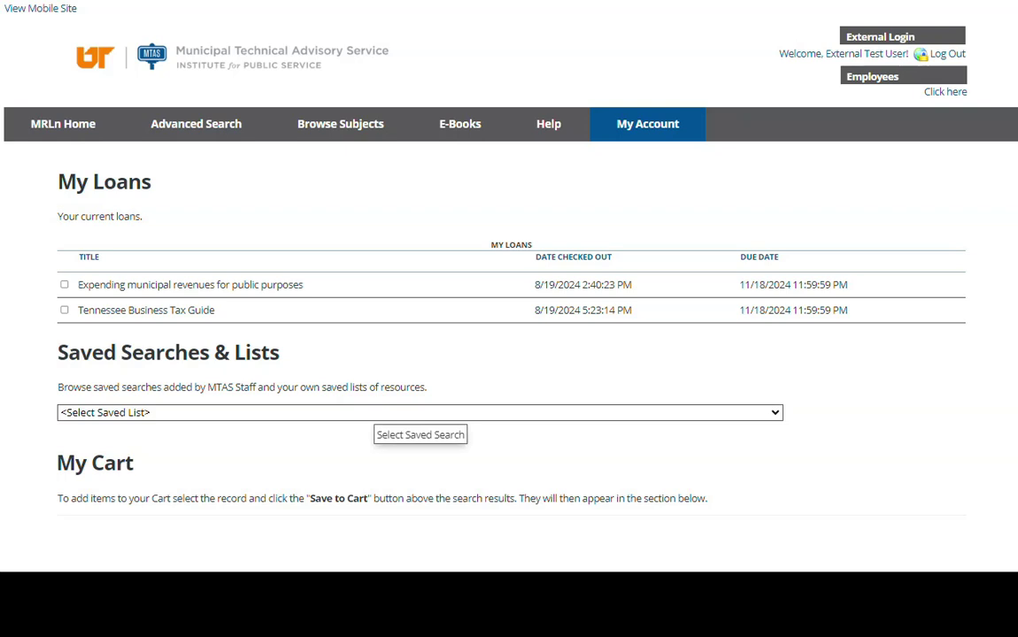
left_click(376, 412)
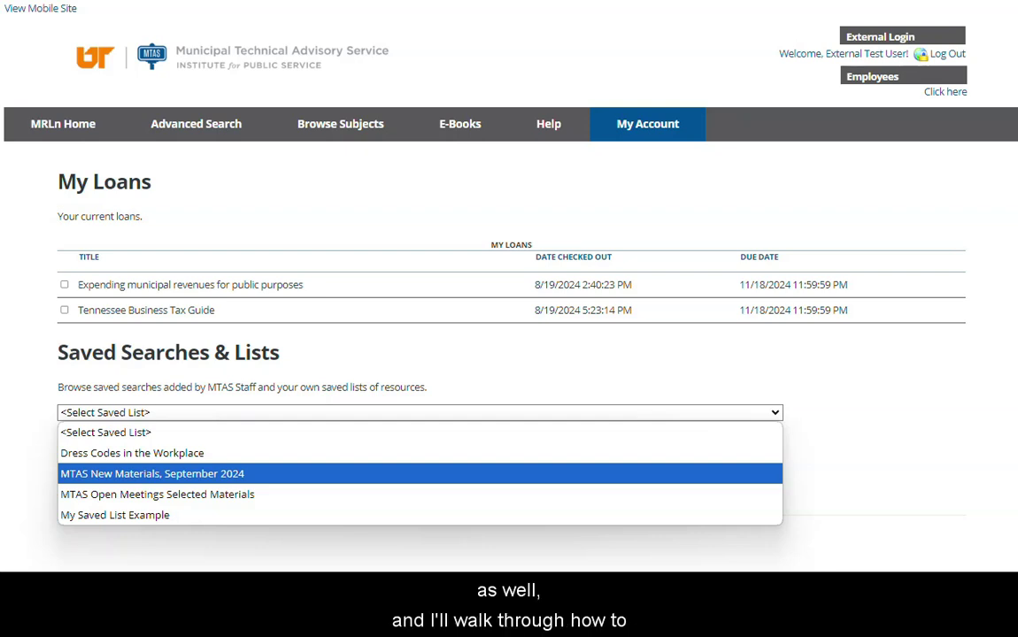
key("Escape")
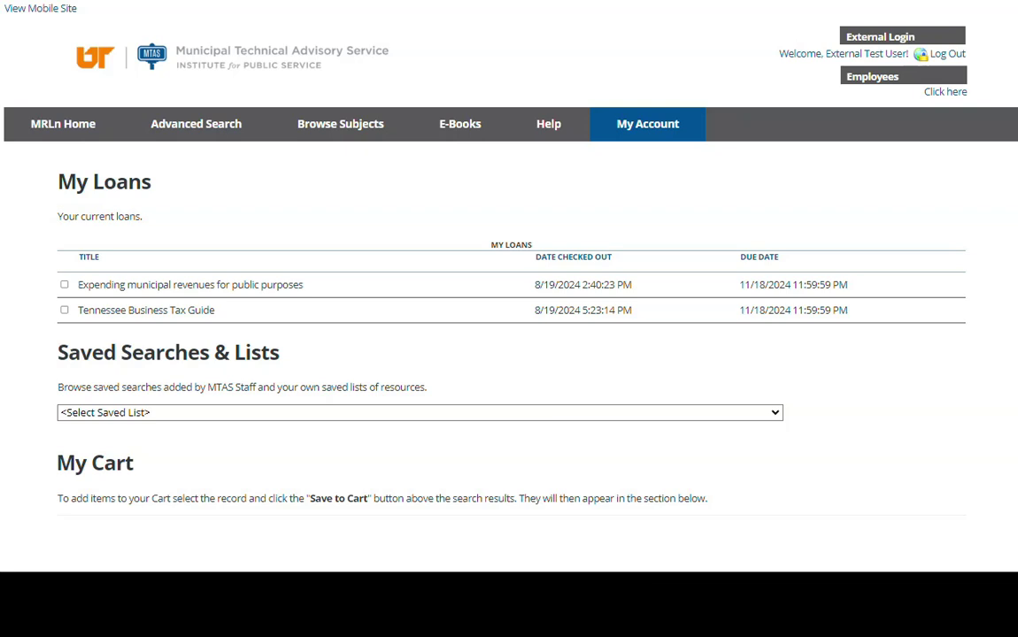
Return to the MRLn home page and run a basic keyword search for "first amendment" in quotation marks.
left_click(63, 124)
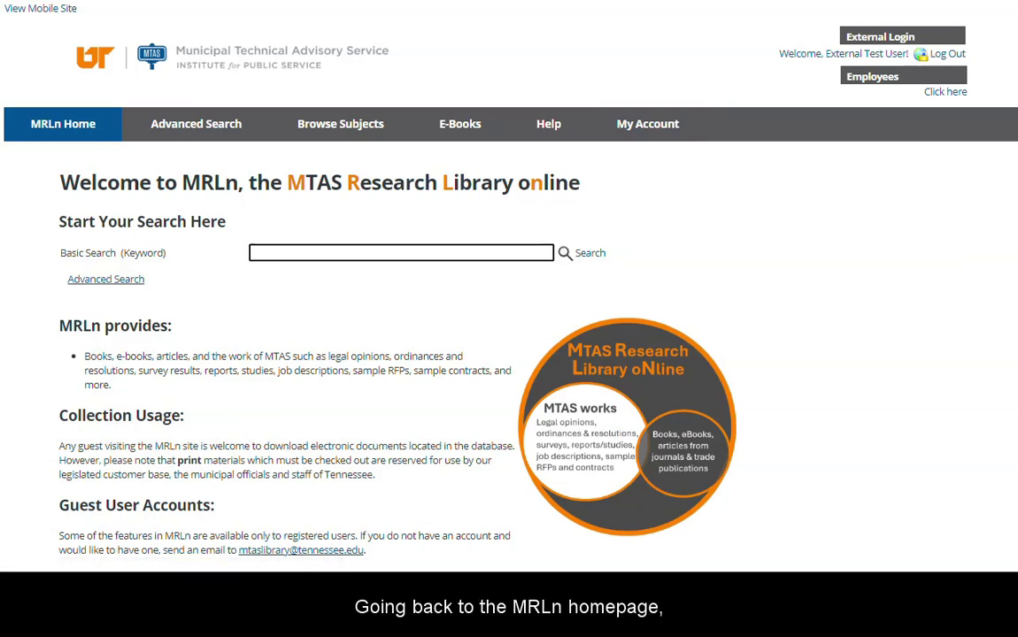
left_click(257, 253)
type("\"first amendment\"")
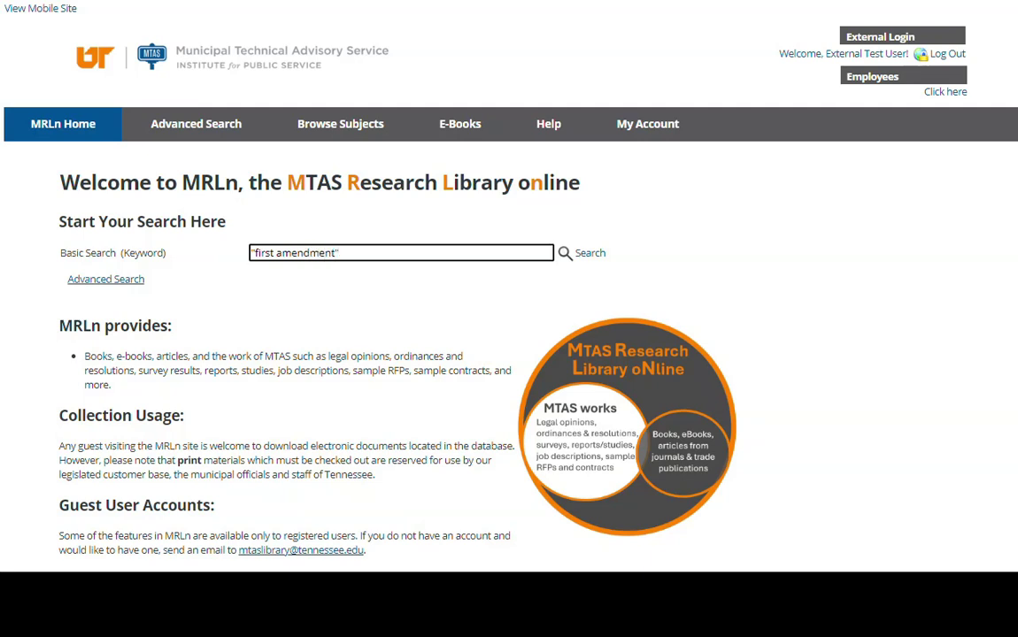
key("Return")
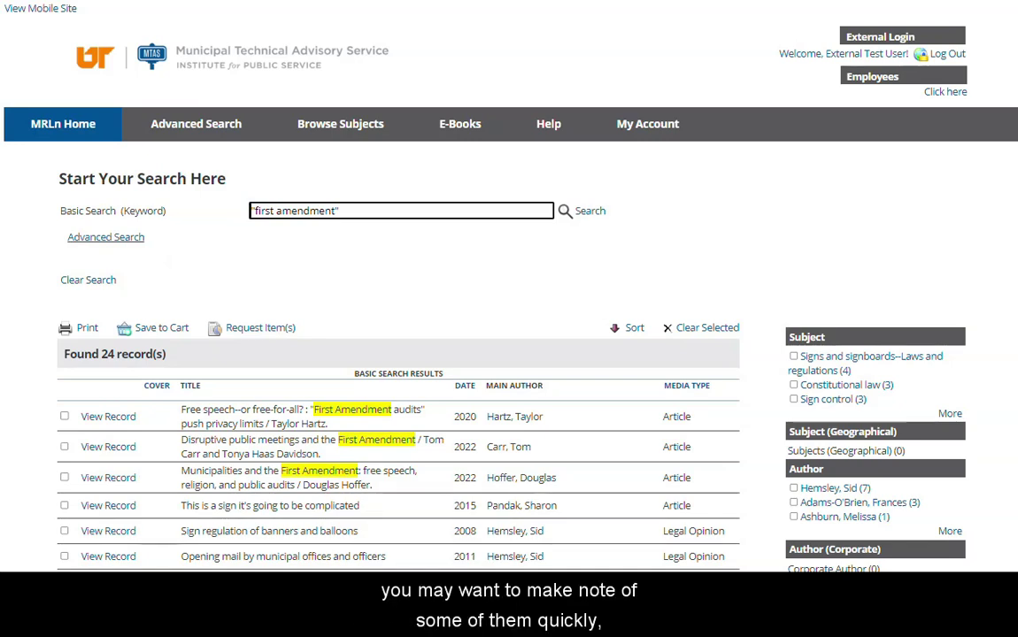
Select the first three articles in the search results and save them to the cart.
scroll(509, 354, "down", 2)
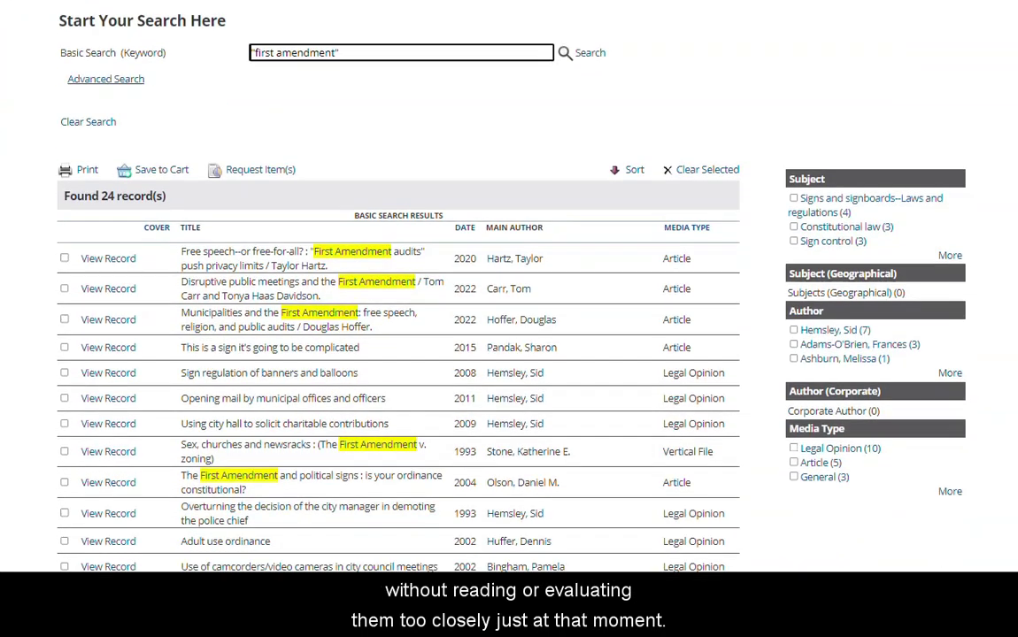
scroll(398, 354, "down", 2)
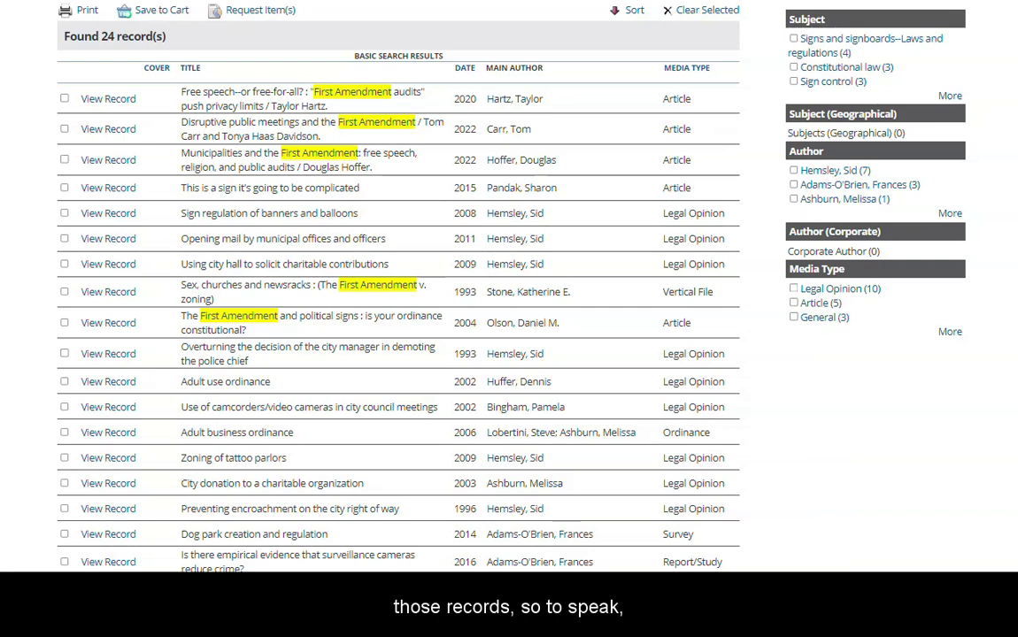
left_click(64, 98)
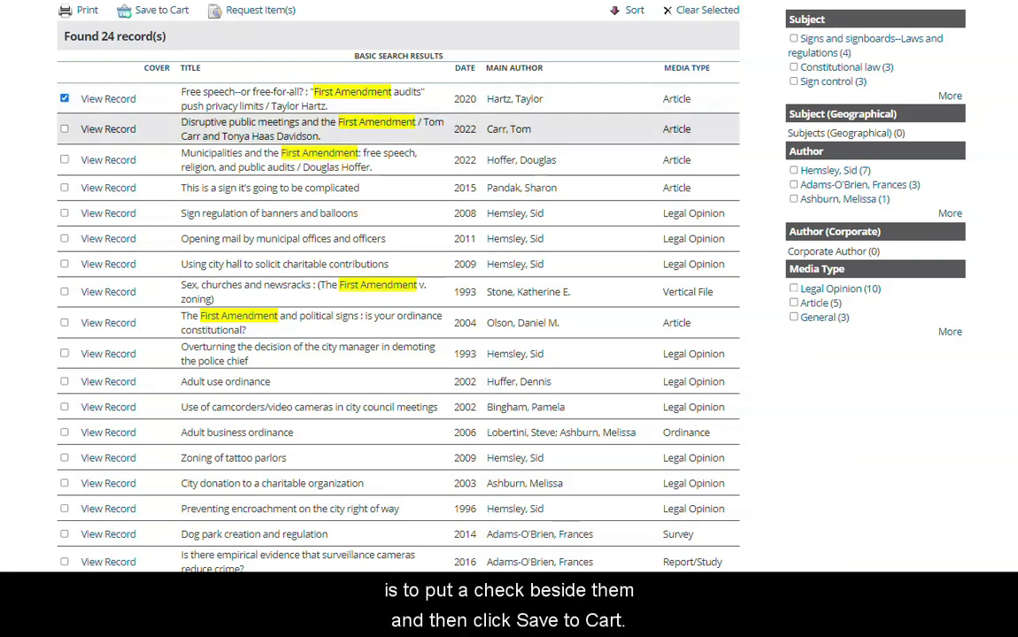
left_click(64, 128)
left_click(64, 159)
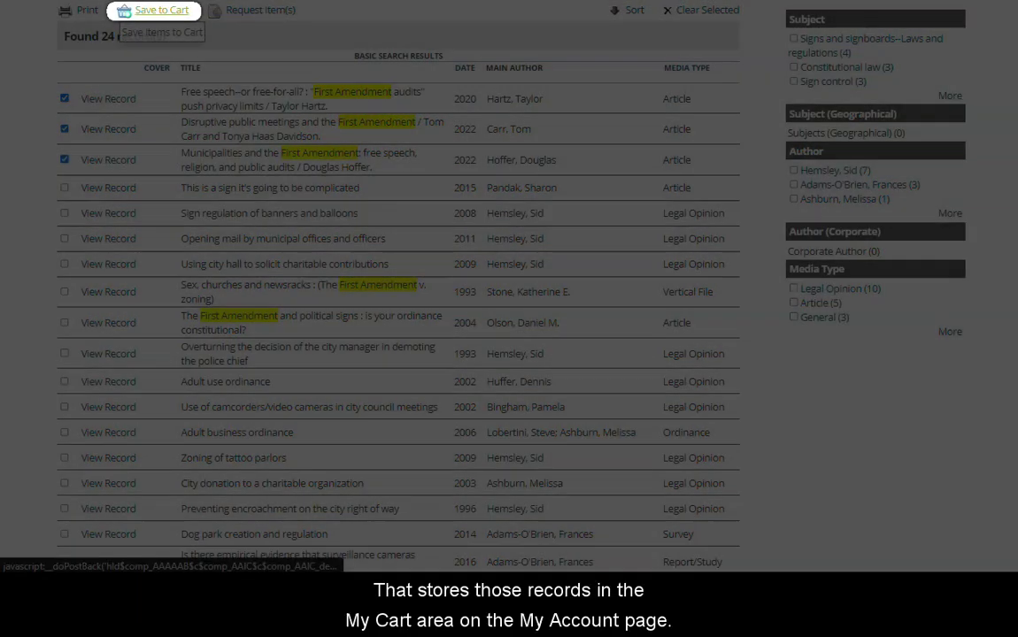
left_click(153, 10)
Open the record "This is a sign it's going to be complicated" and start a new saved list from it.
scroll(398, 354, "down", 3)
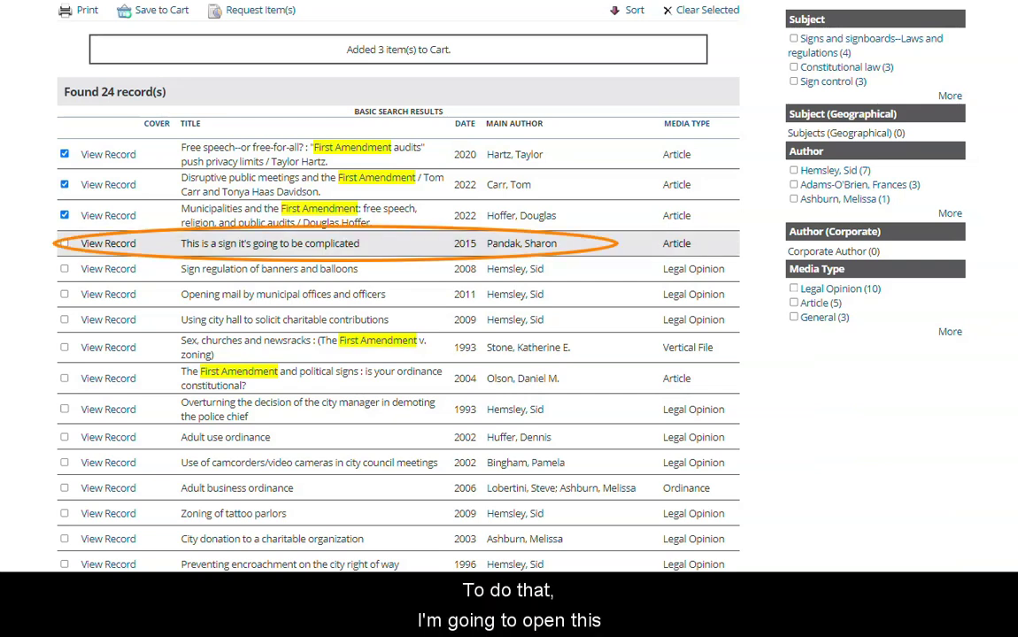
left_click(108, 243)
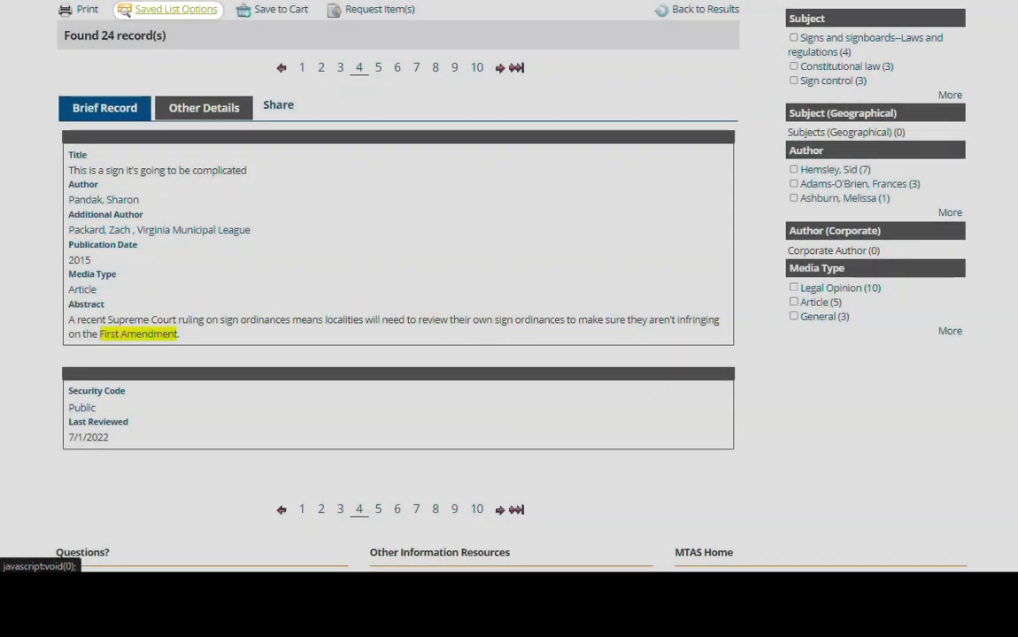
left_click(176, 9)
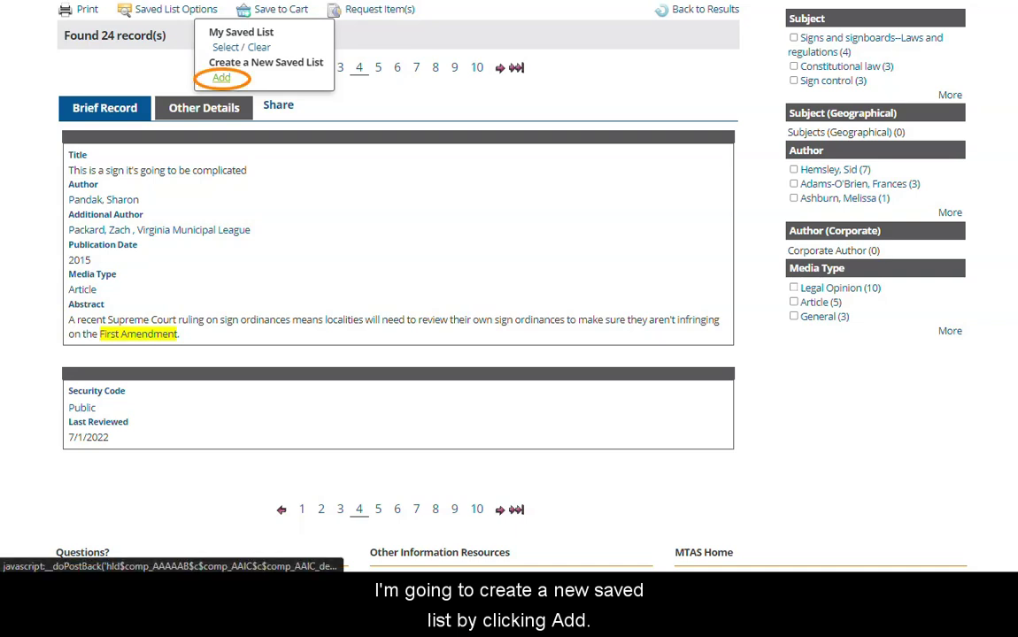
left_click(221, 78)
Give the new list the ID firstamendment and the name "First Amendment and Free Speech", leave the notes empty, and save it.
left_click(325, 93)
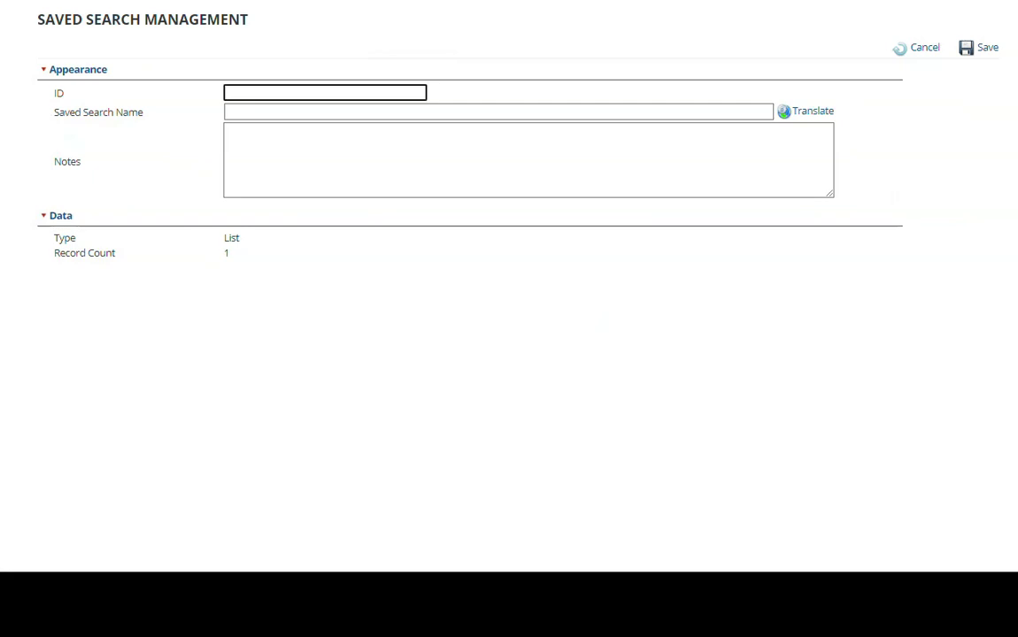
type("first")
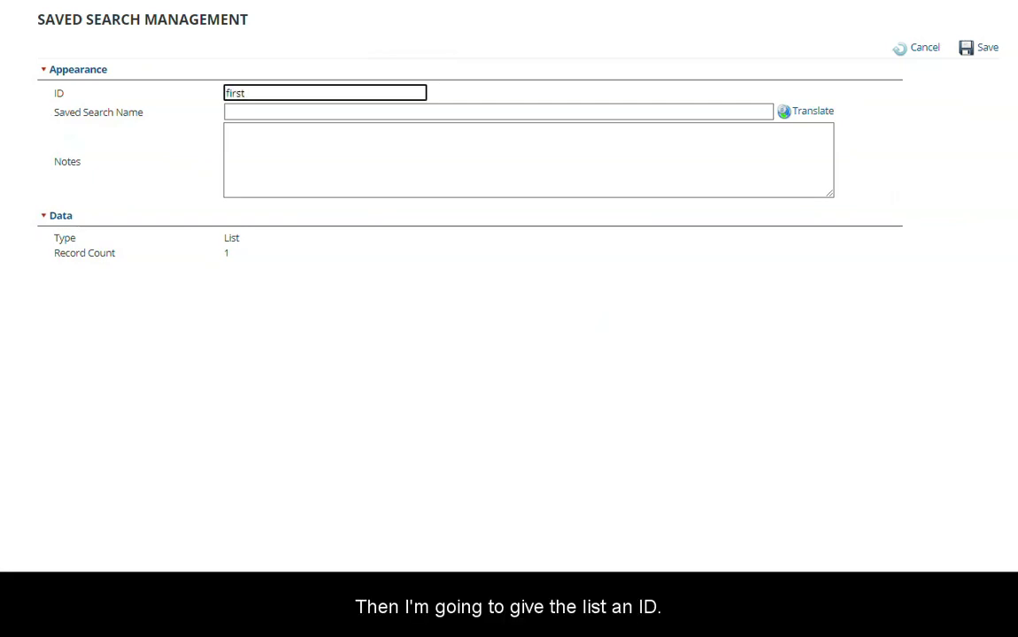
type("amendment")
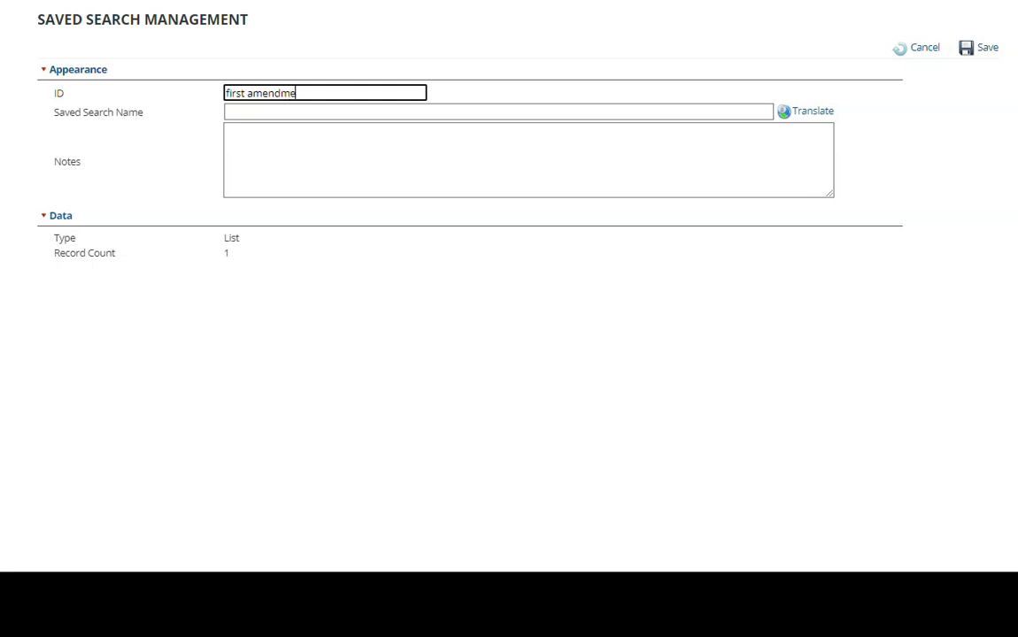
key("Tab")
type("First ")
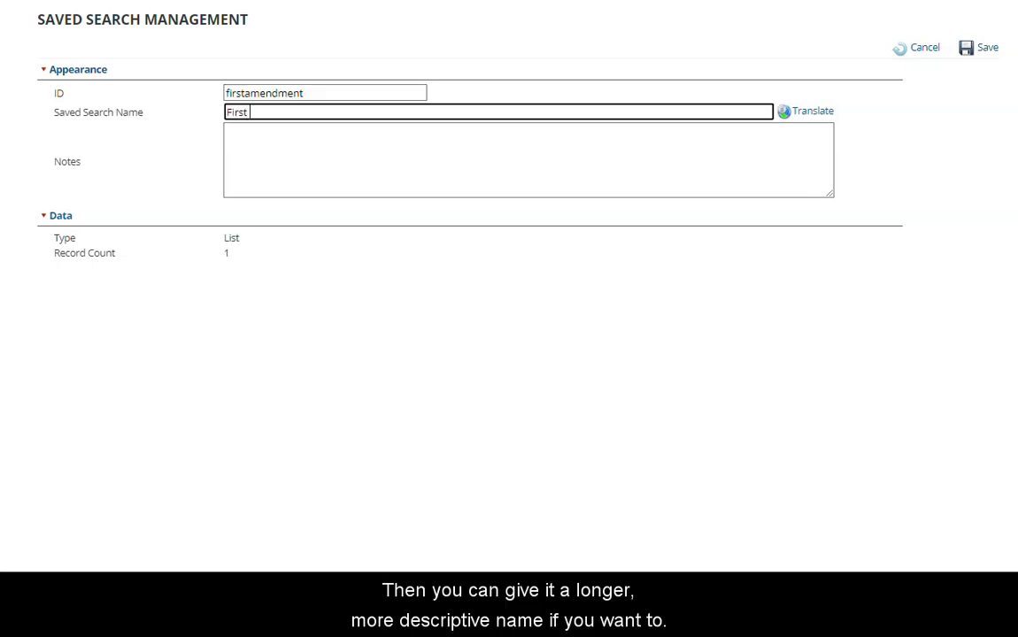
type("Amendment and Free Speech")
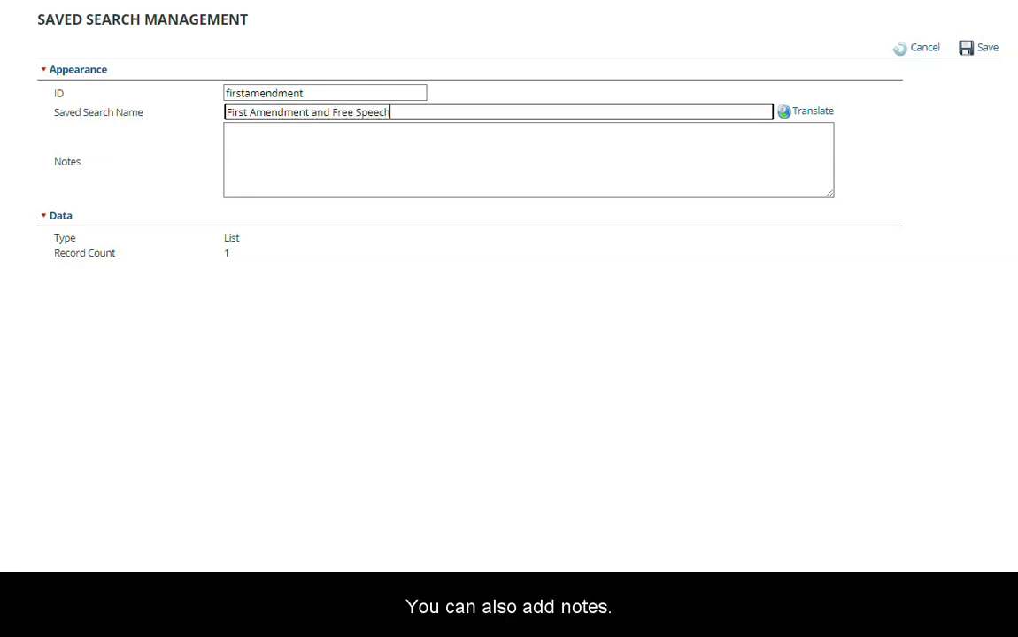
left_click(226, 133)
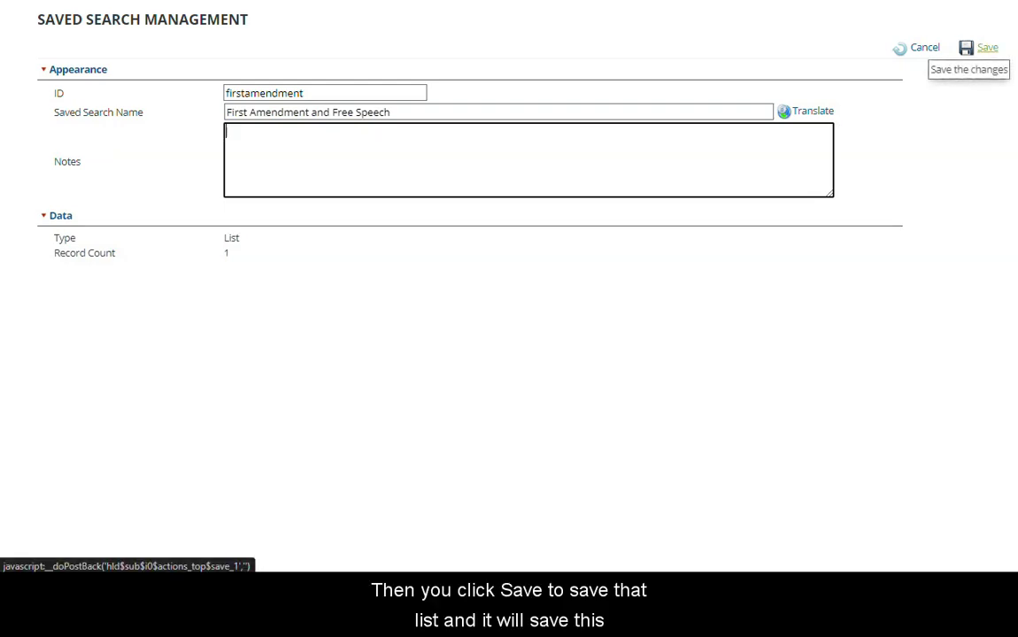
left_click(984, 50)
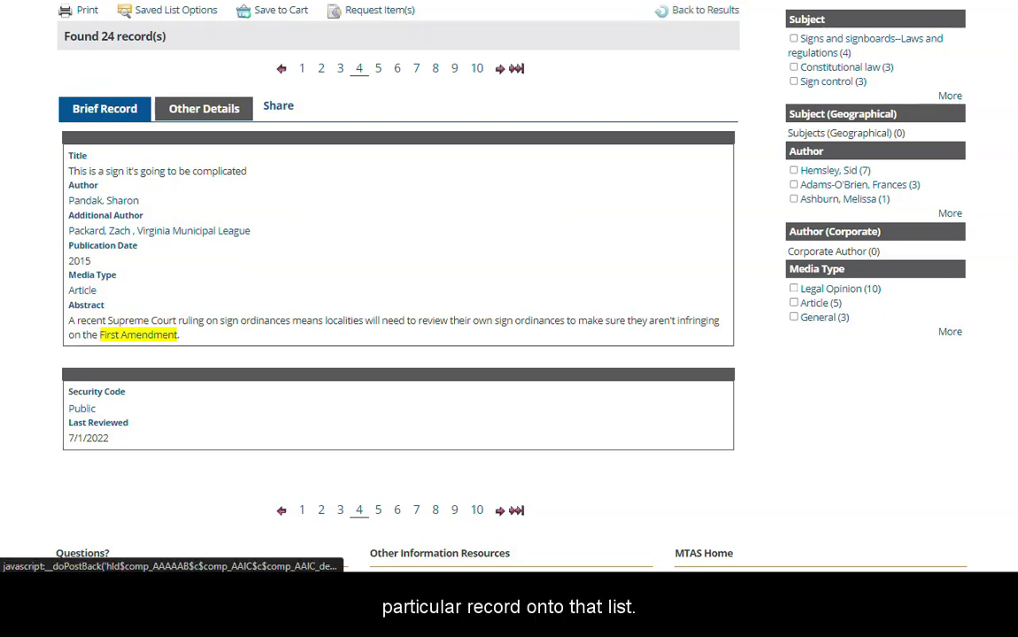
Return to the results and add the record "Overturning the decision of the city manager in demoting the police chief" to the firstamendment list.
left_click(699, 10)
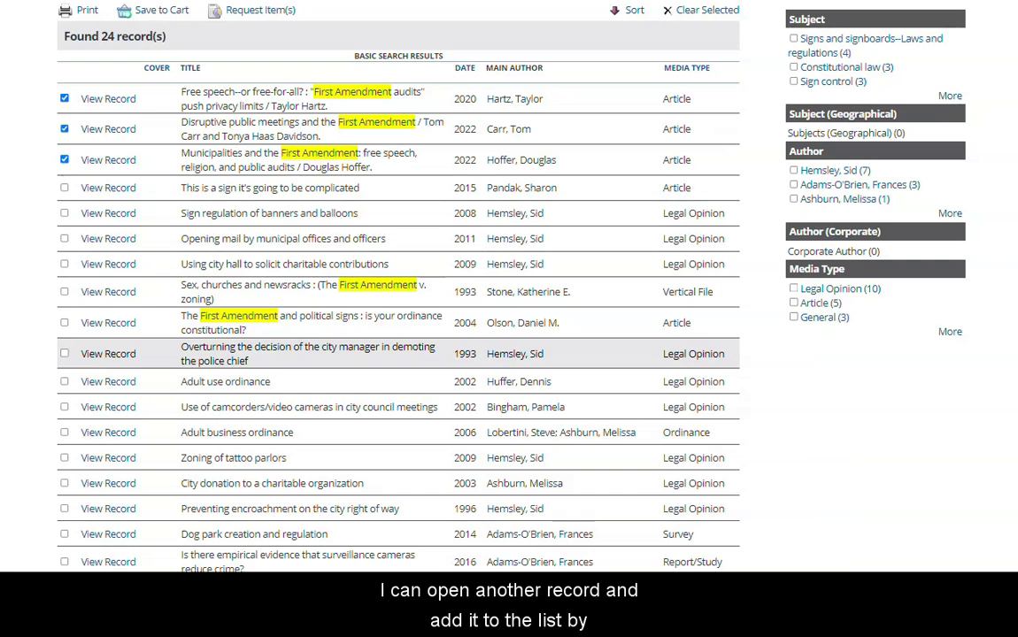
left_click(108, 353)
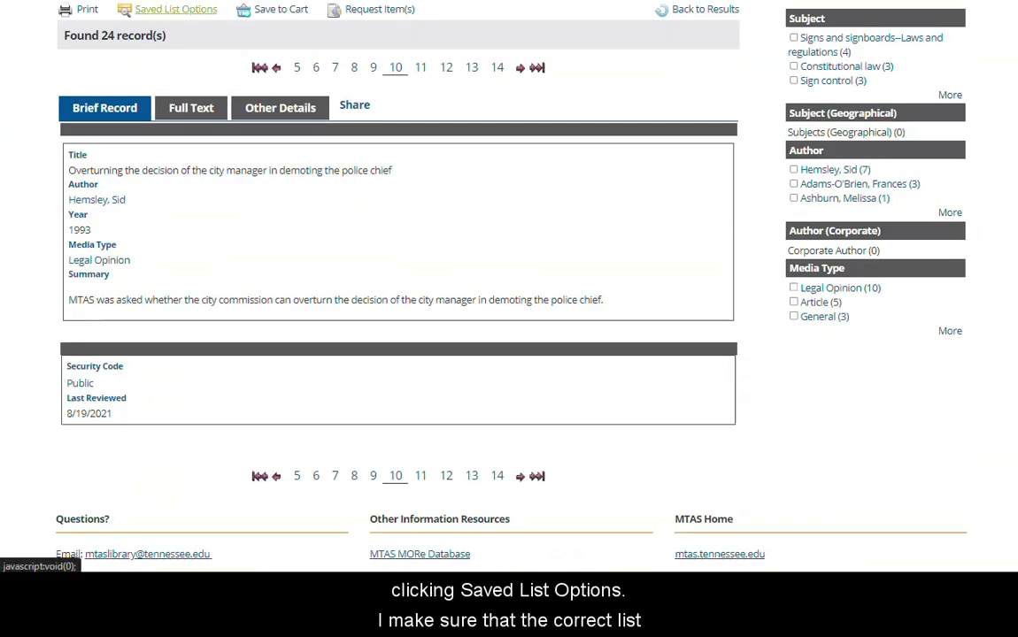
left_click(175, 9)
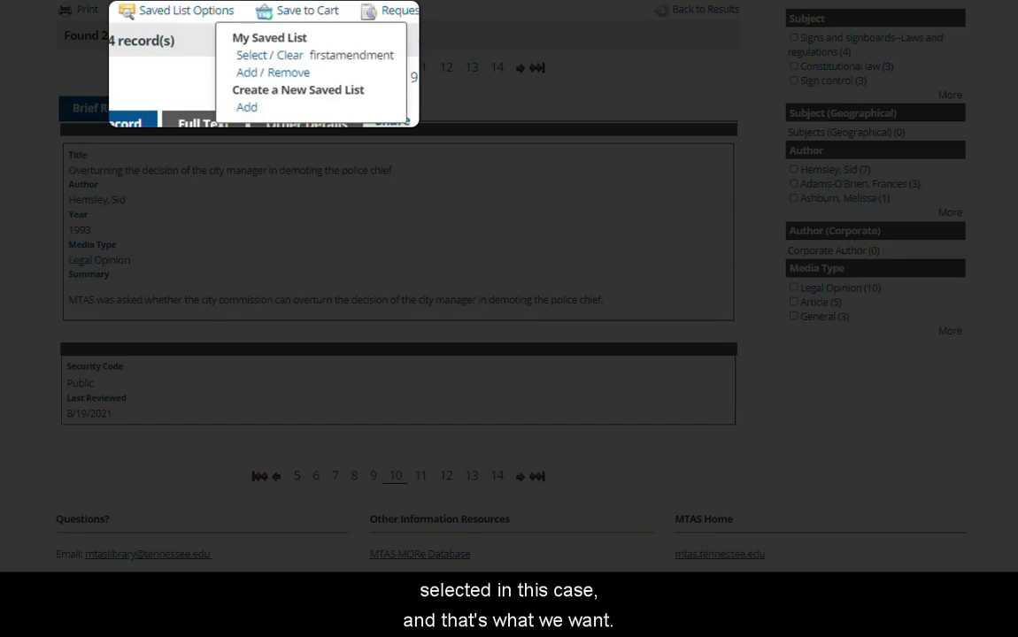
left_click(246, 73)
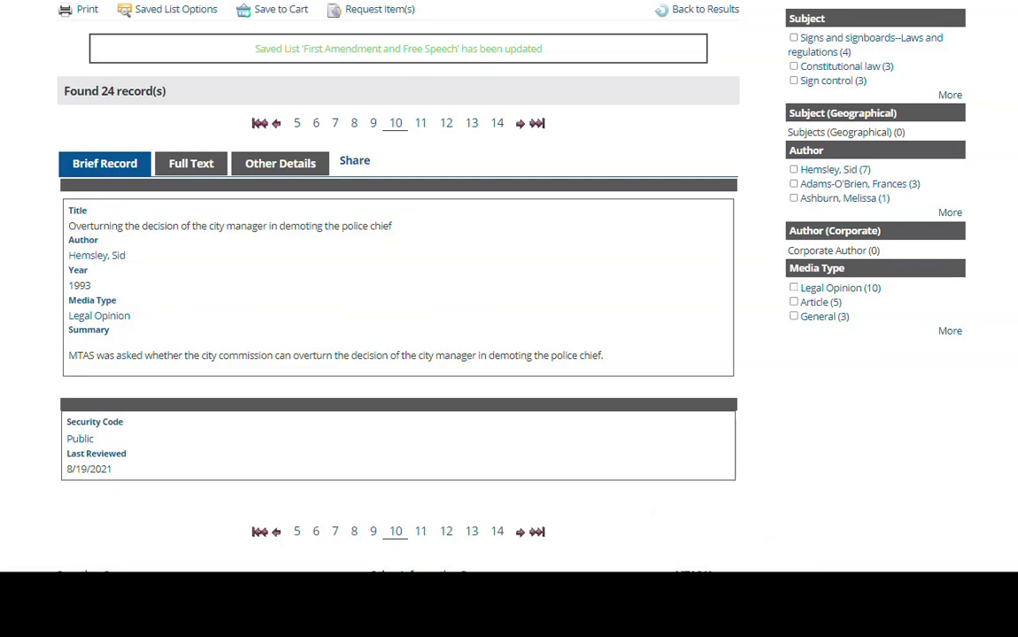
On the account page, select the "Municipalities and the First Amendment" and "Free speech--or free-for-all?" articles in the cart, and empty the whole cart.
scroll(399, 265, "up", 4)
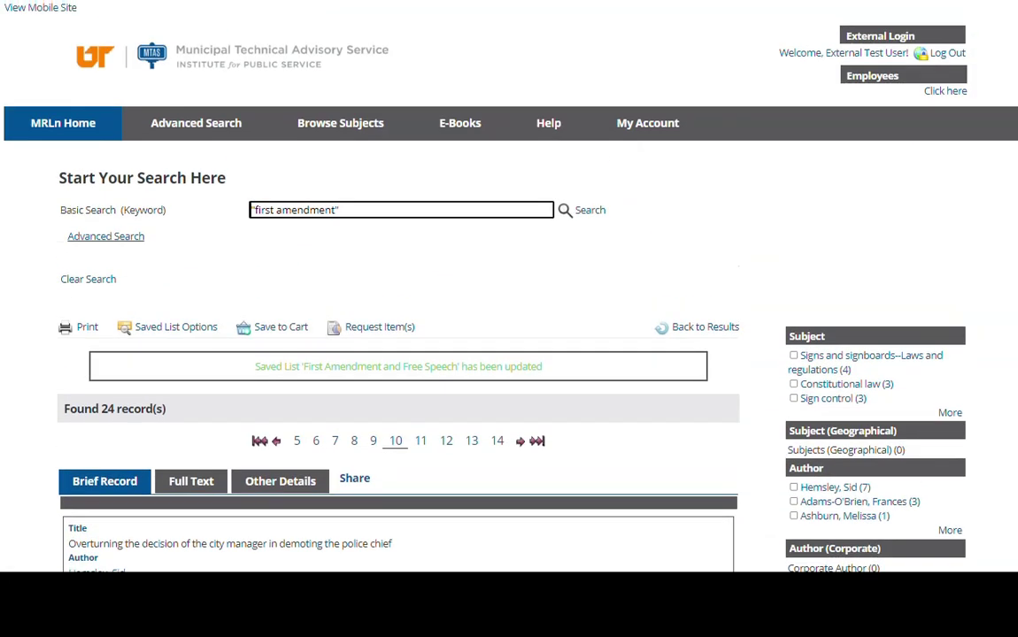
left_click(647, 123)
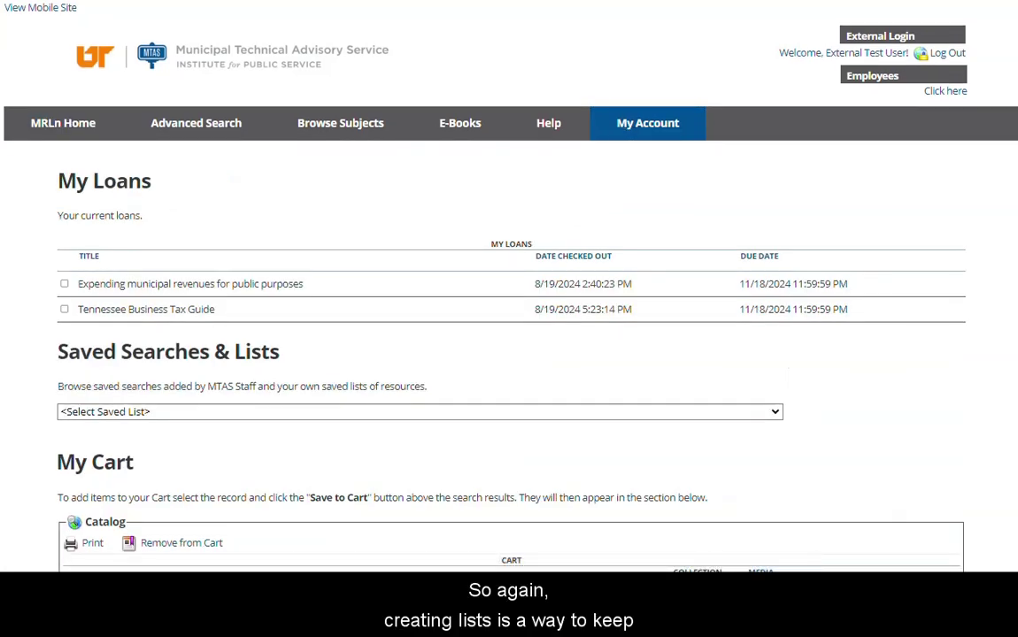
scroll(509, 310, "down", 3)
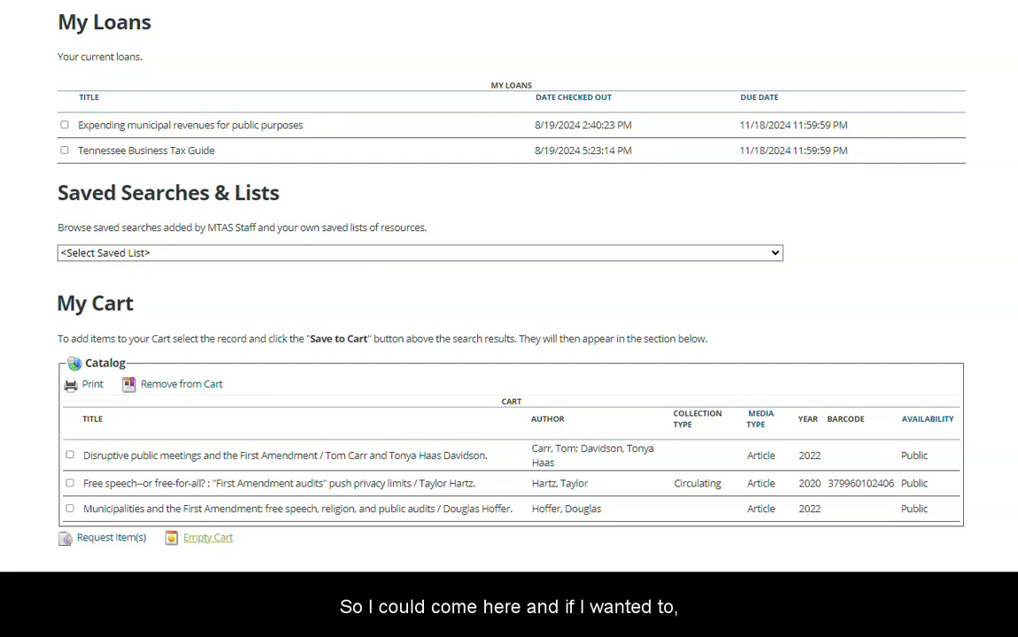
left_click(70, 509)
left_click(70, 483)
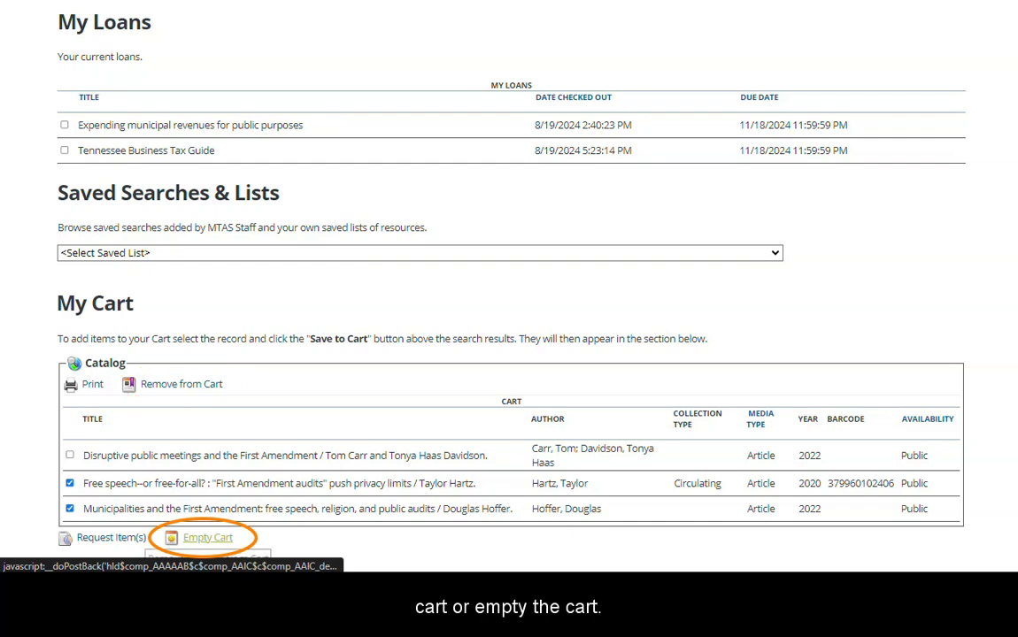
left_click(208, 538)
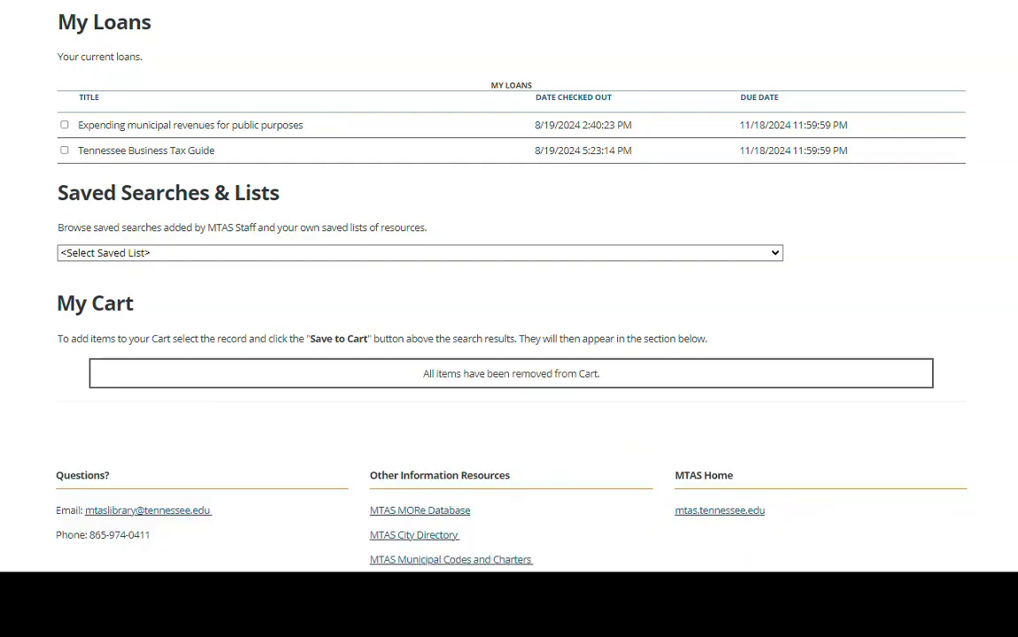
Display the records of the saved list "First Amendment and Free Speech" on the account page.
left_click(371, 253)
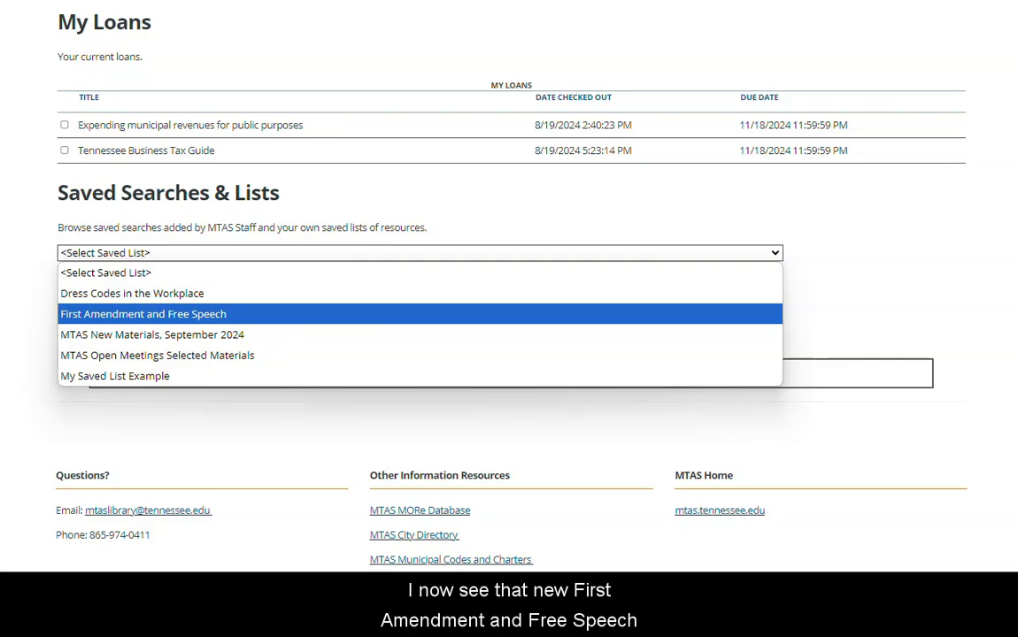
key("Return")
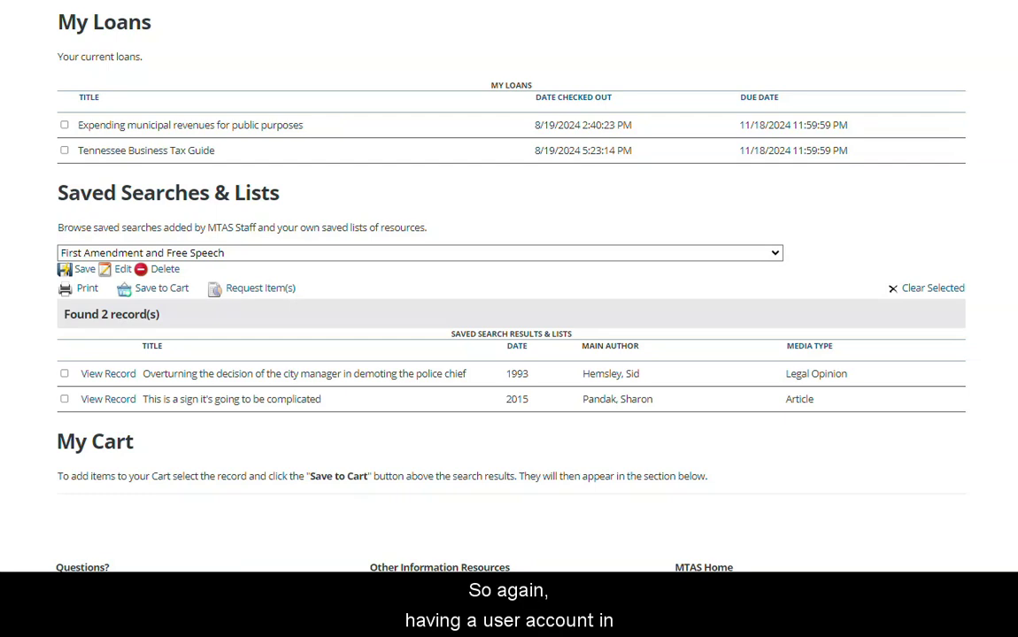
scroll(509, 310, "up", 1)
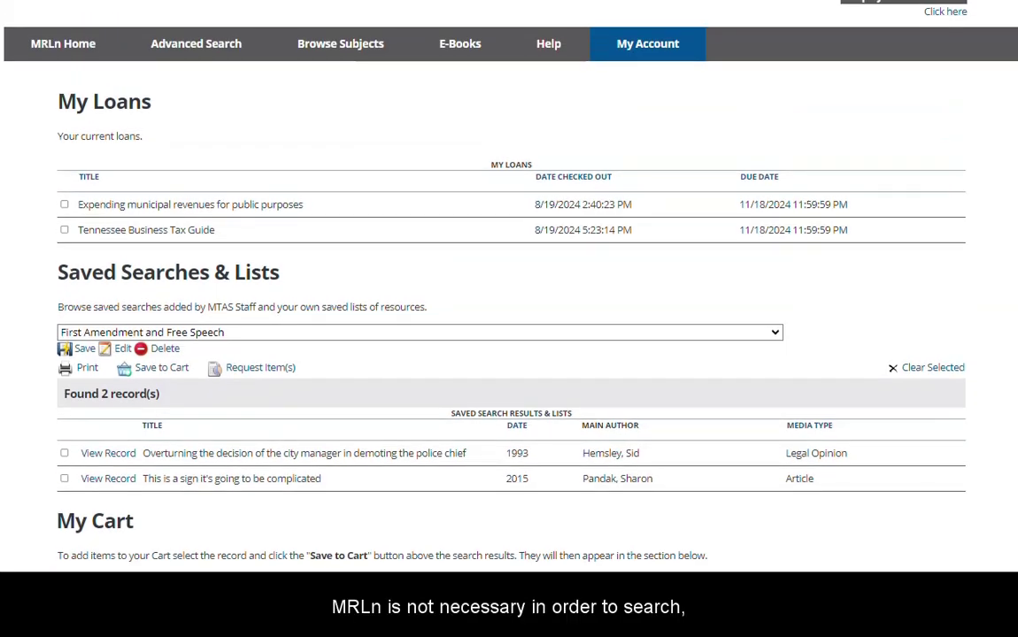